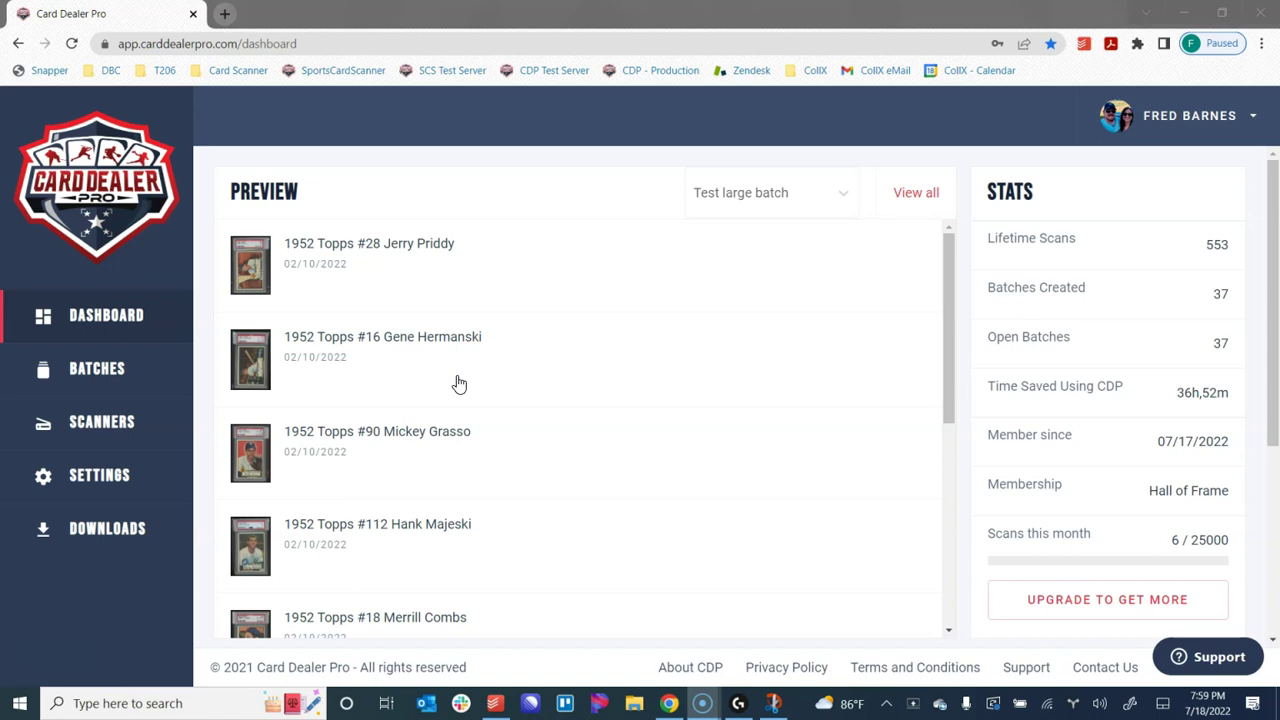
Show the batches list with the Add A Banner batch at the top
click(100, 370)
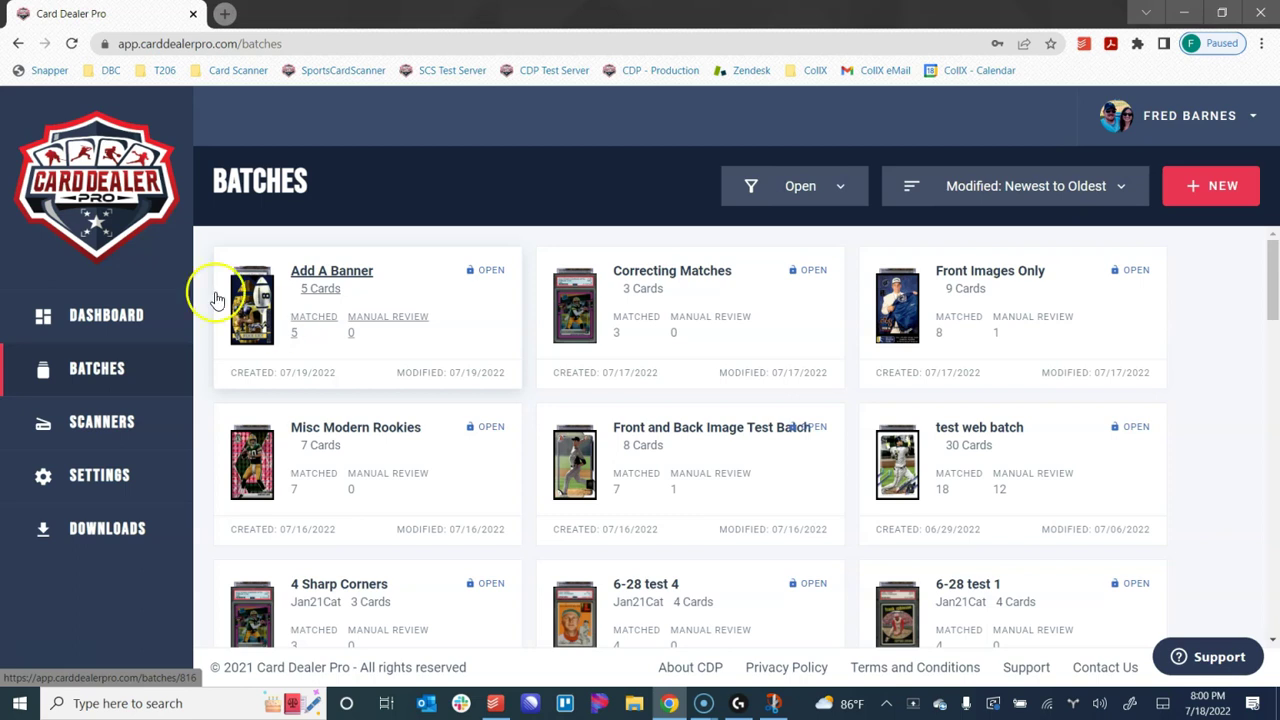
Upload New-Card-Banner.png as the account banner from the Banner section of Settings
click(103, 484)
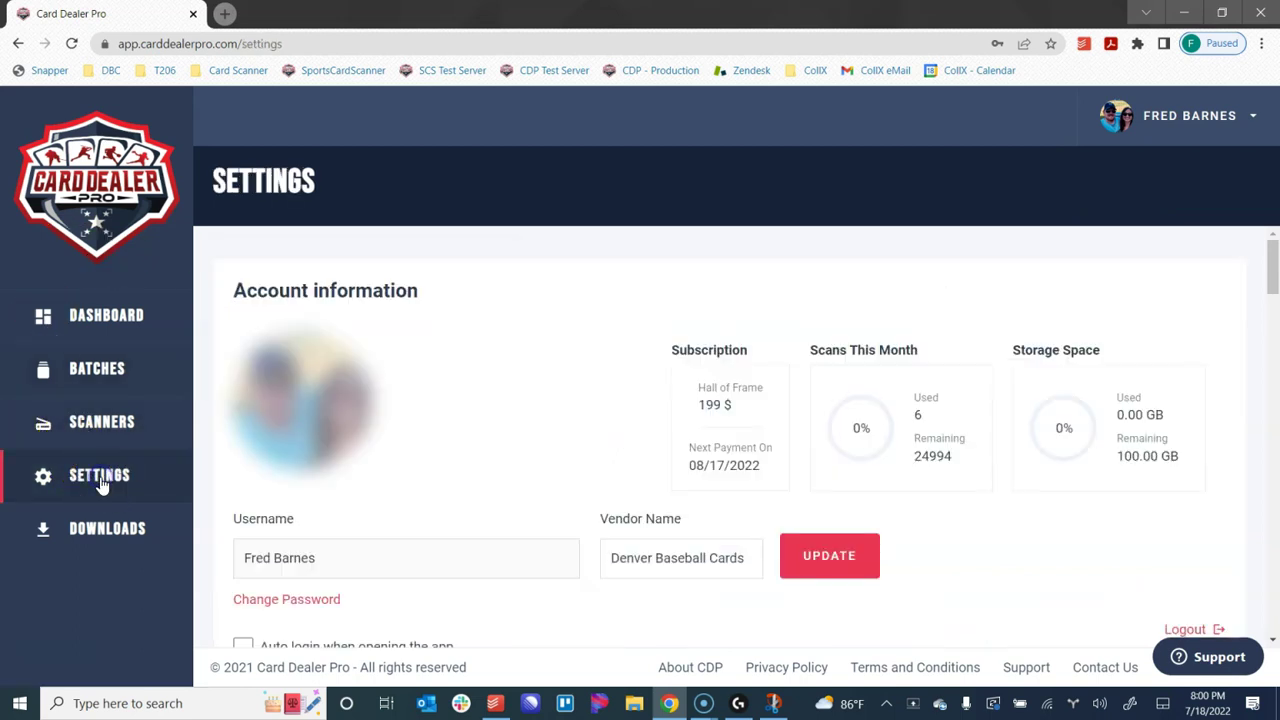
scroll(625, 345, down, 10)
scroll(625, 360, down, 4)
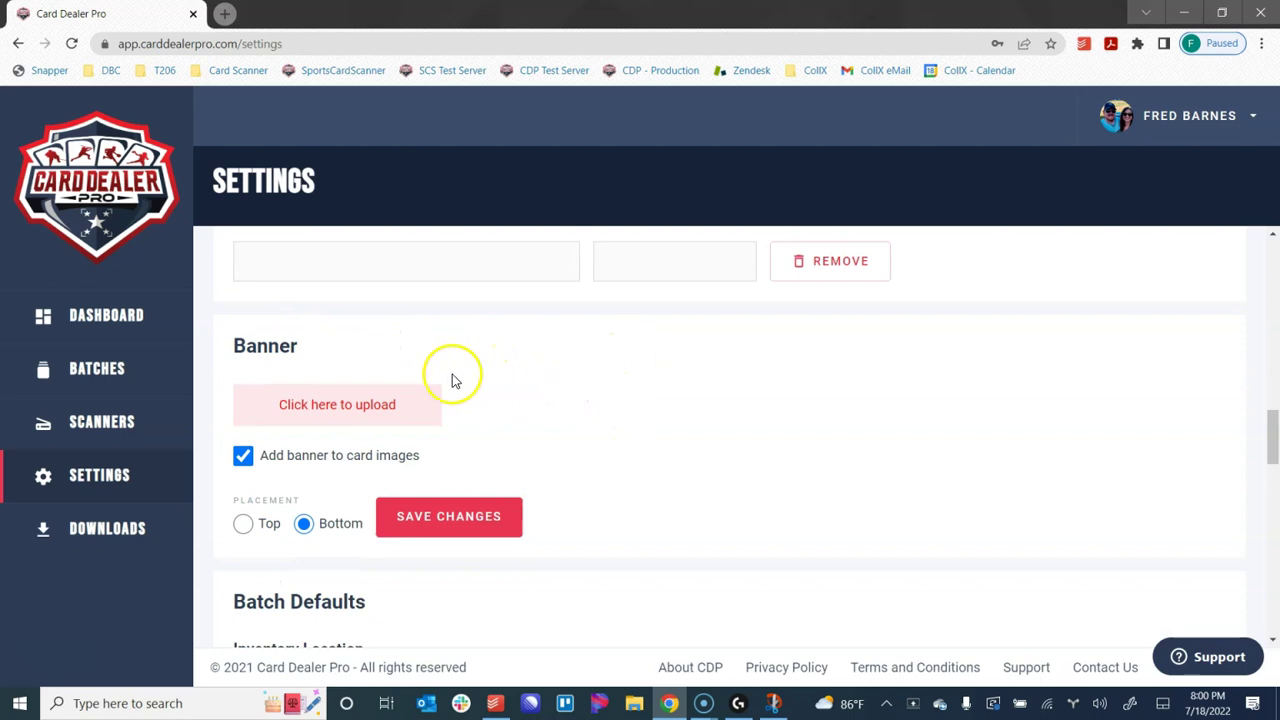
click(306, 412)
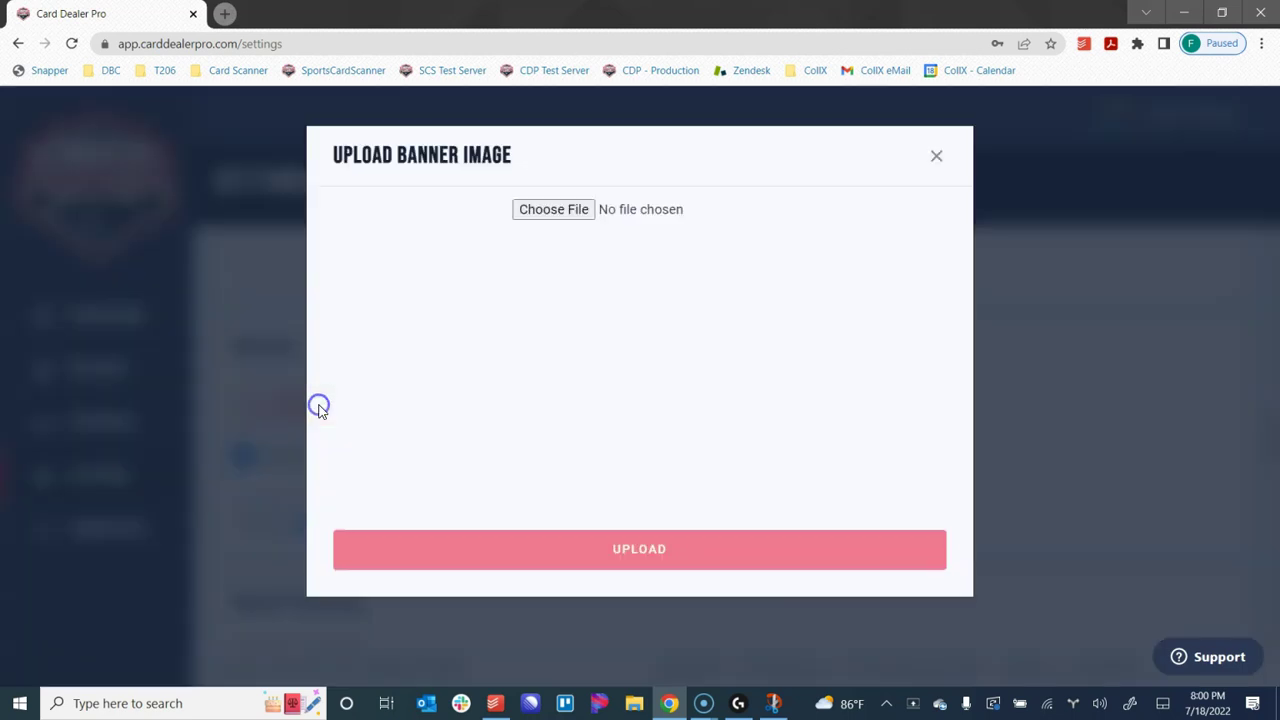
click(555, 212)
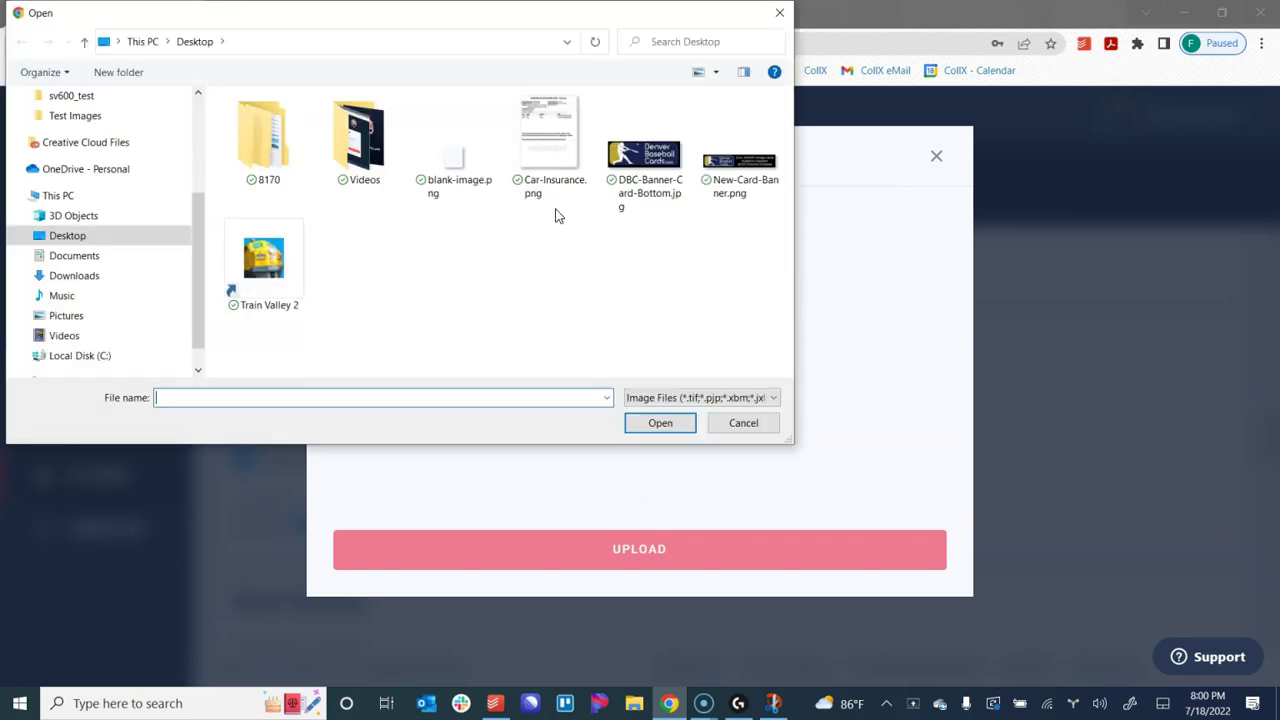
click(755, 171)
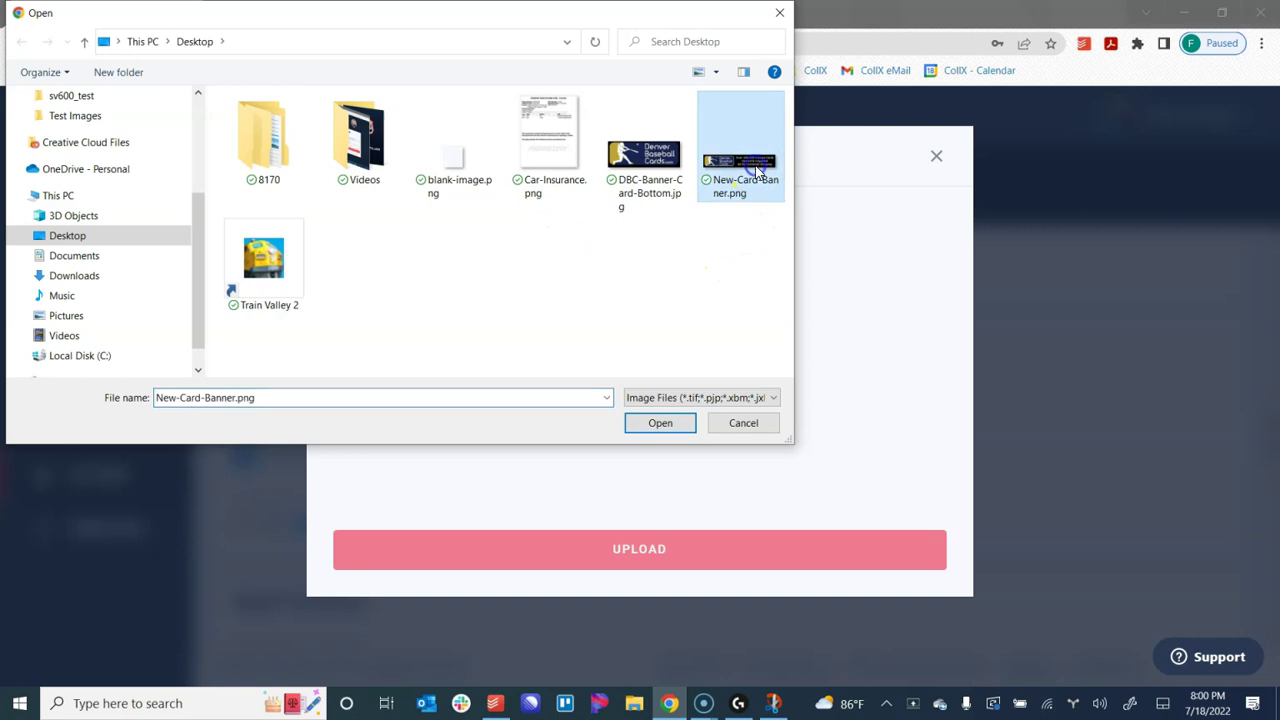
click(662, 424)
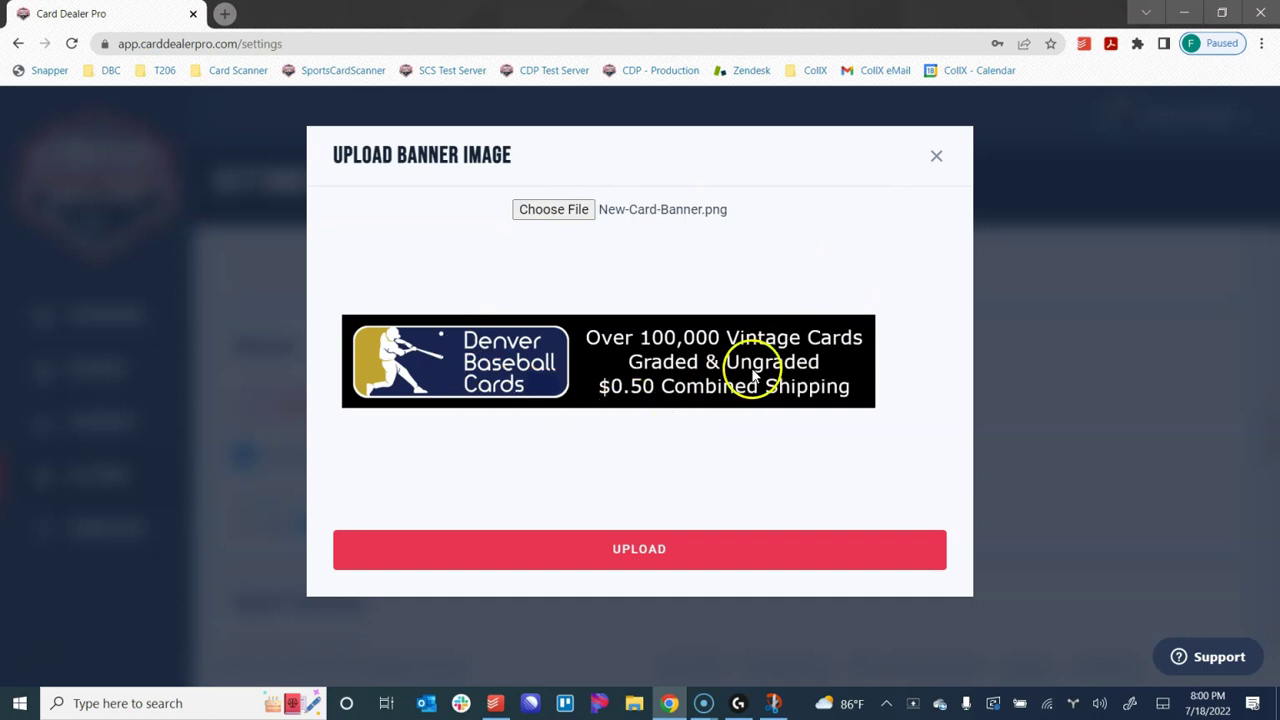
click(632, 558)
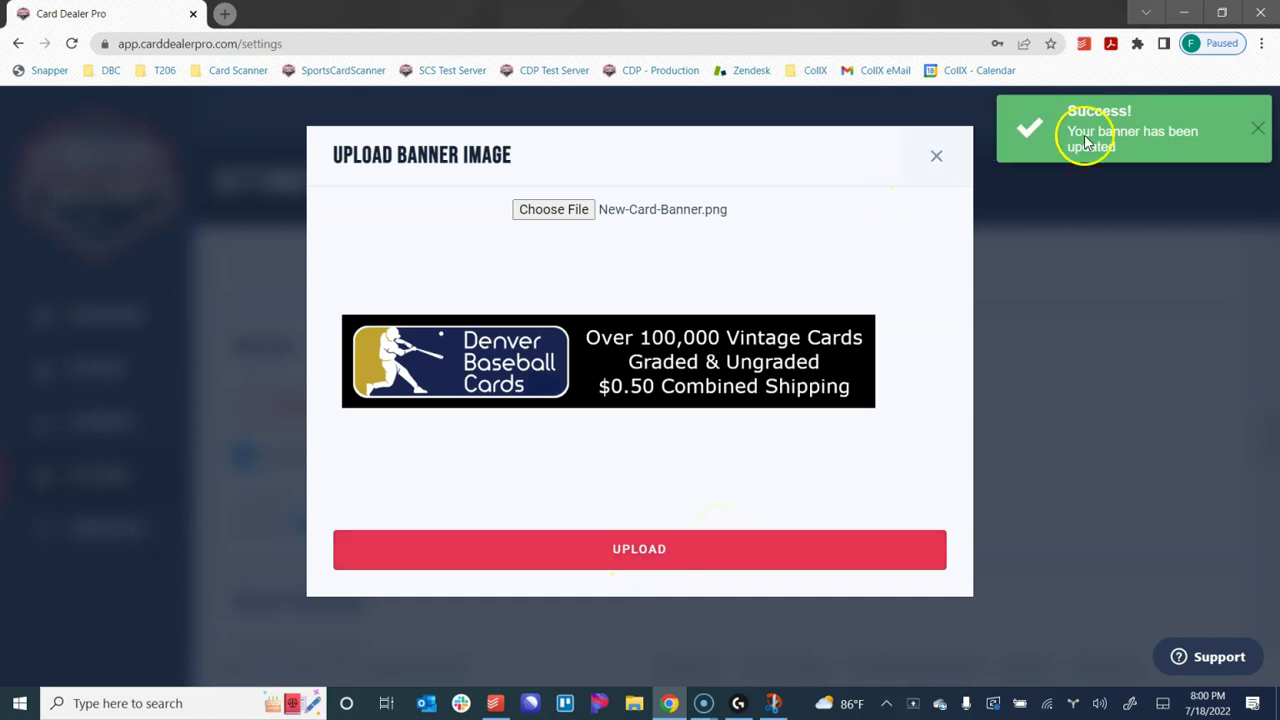
click(936, 156)
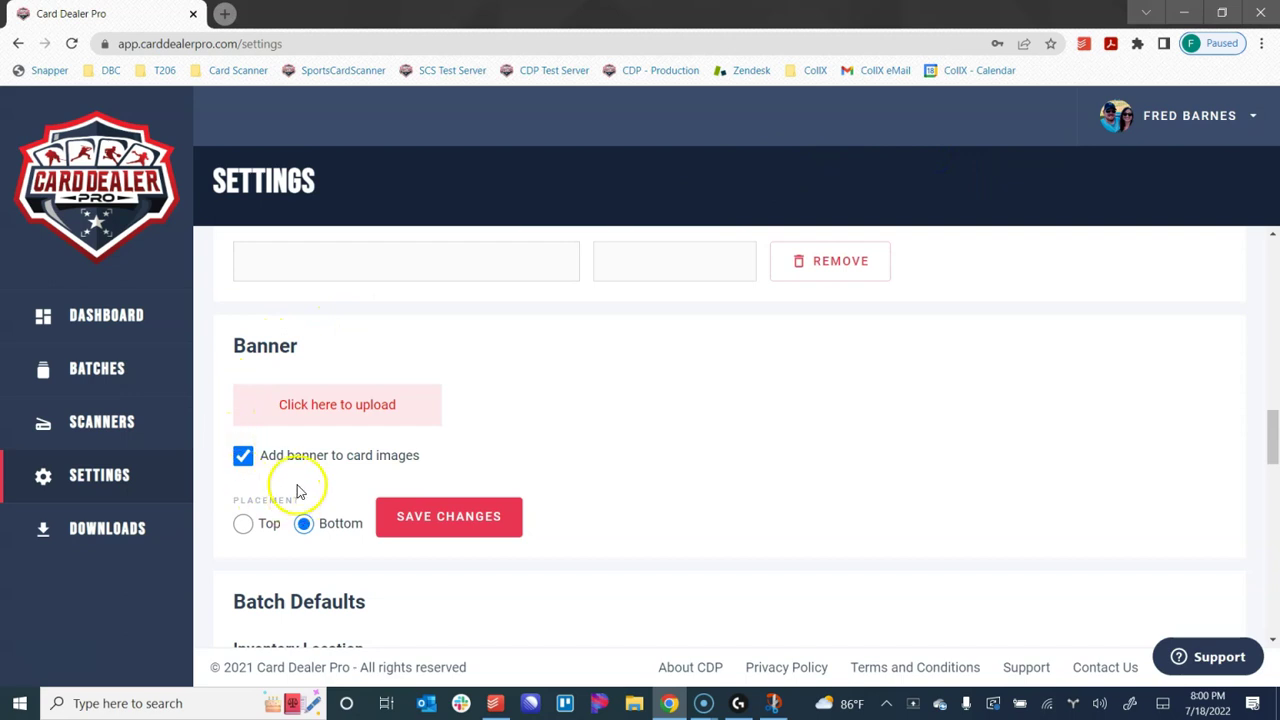
Keep 'Add banner to card images' enabled with Bottom placement and save the settings
click(245, 456)
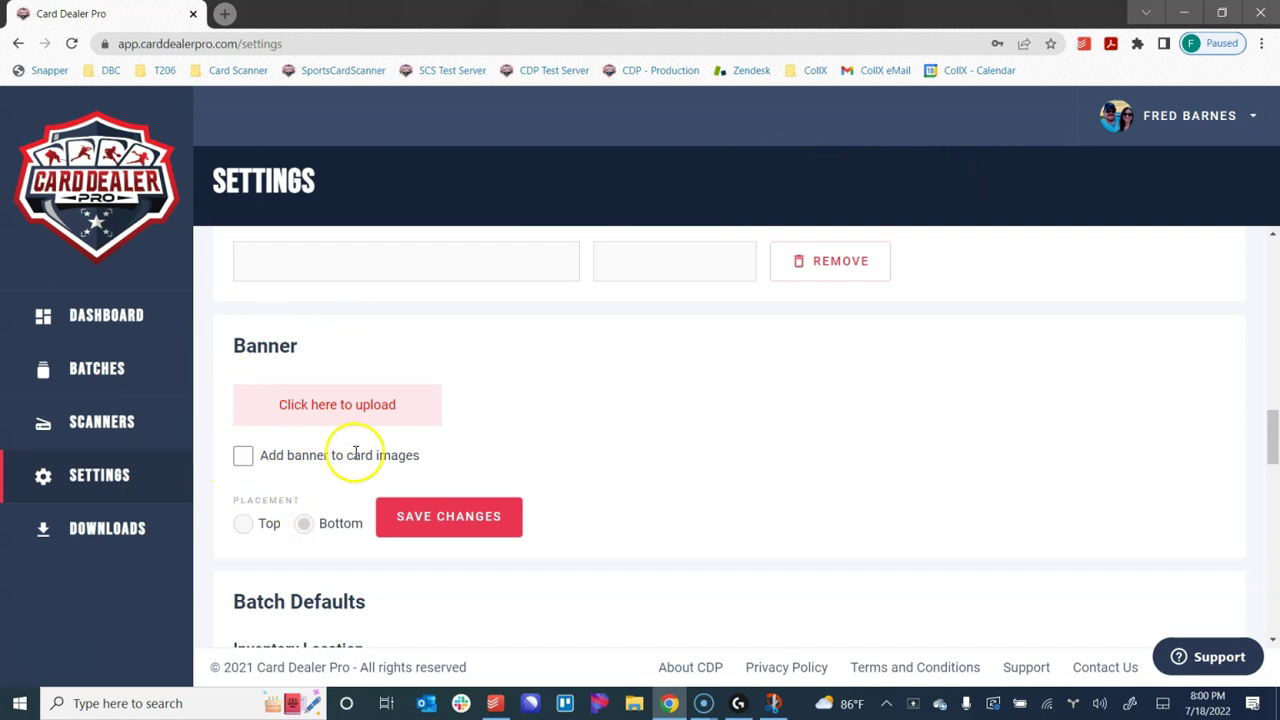
click(247, 460)
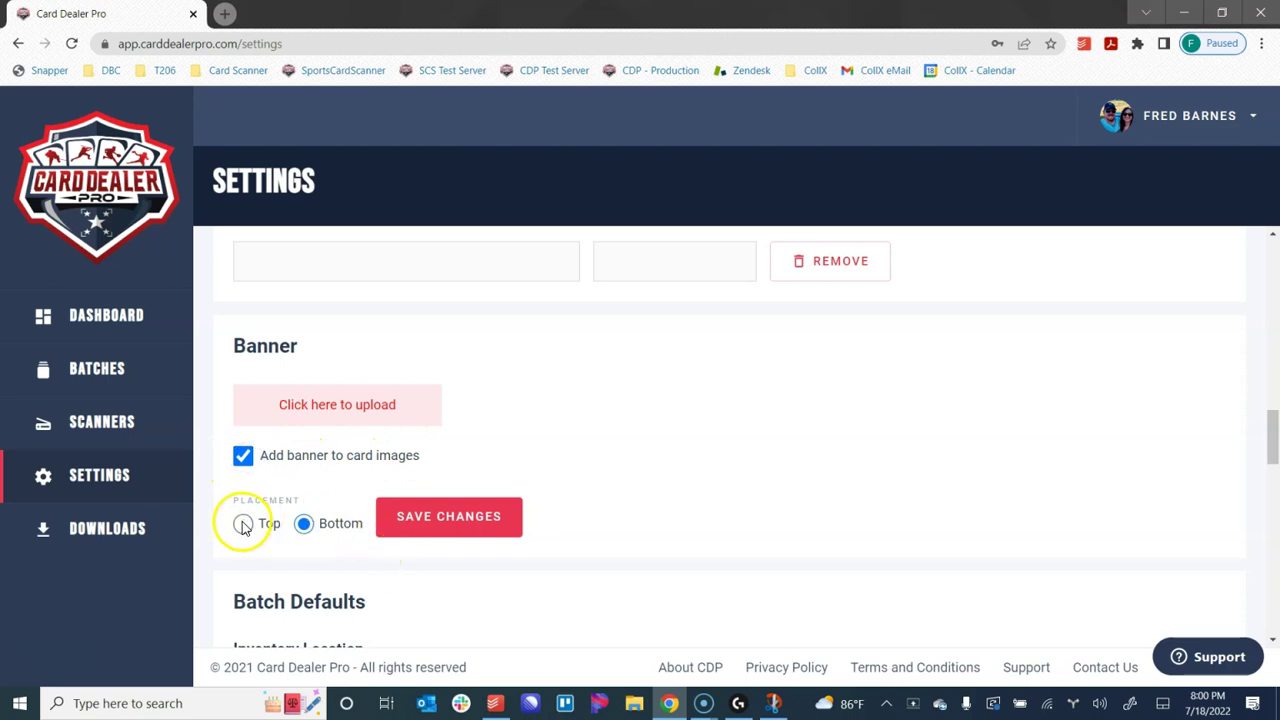
click(305, 526)
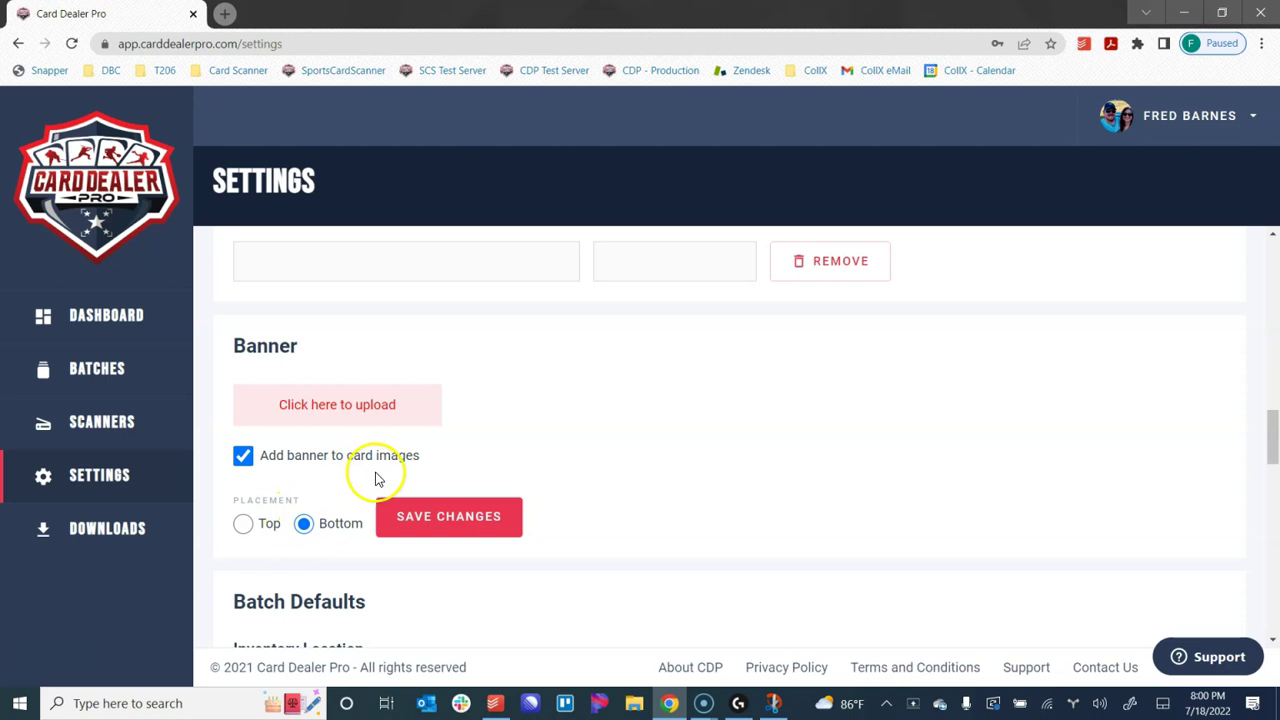
click(380, 413)
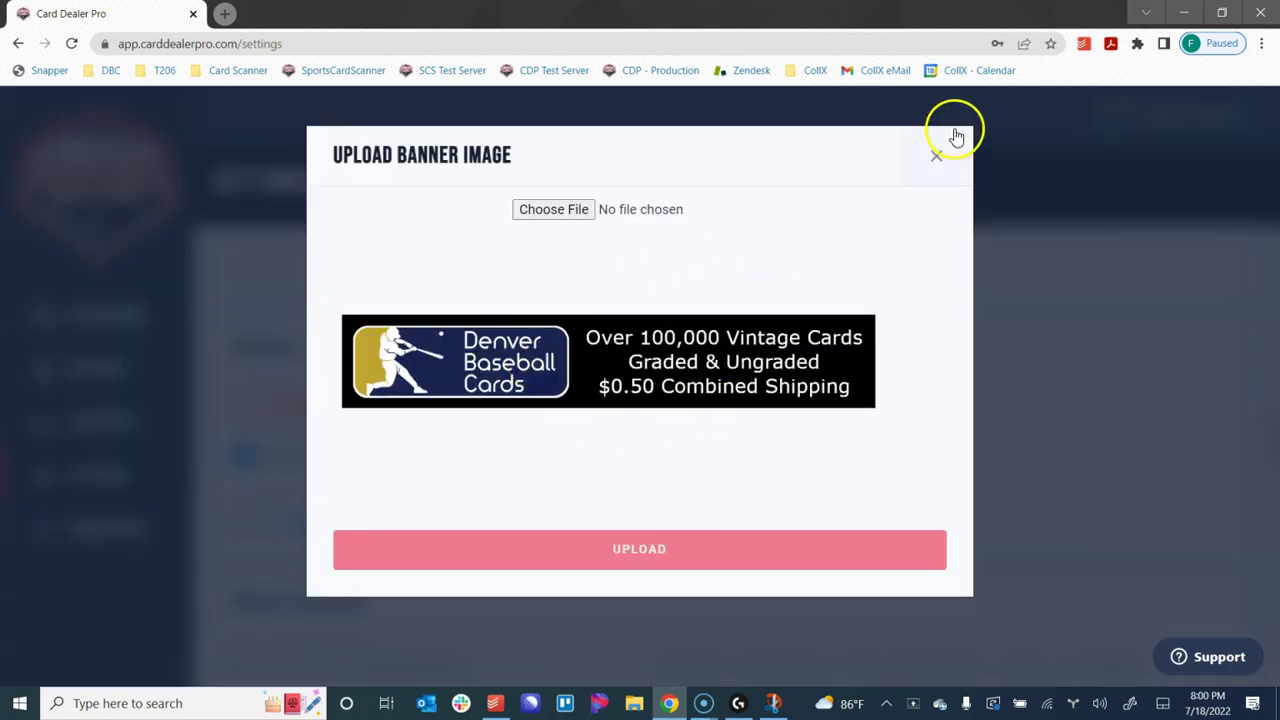
click(936, 155)
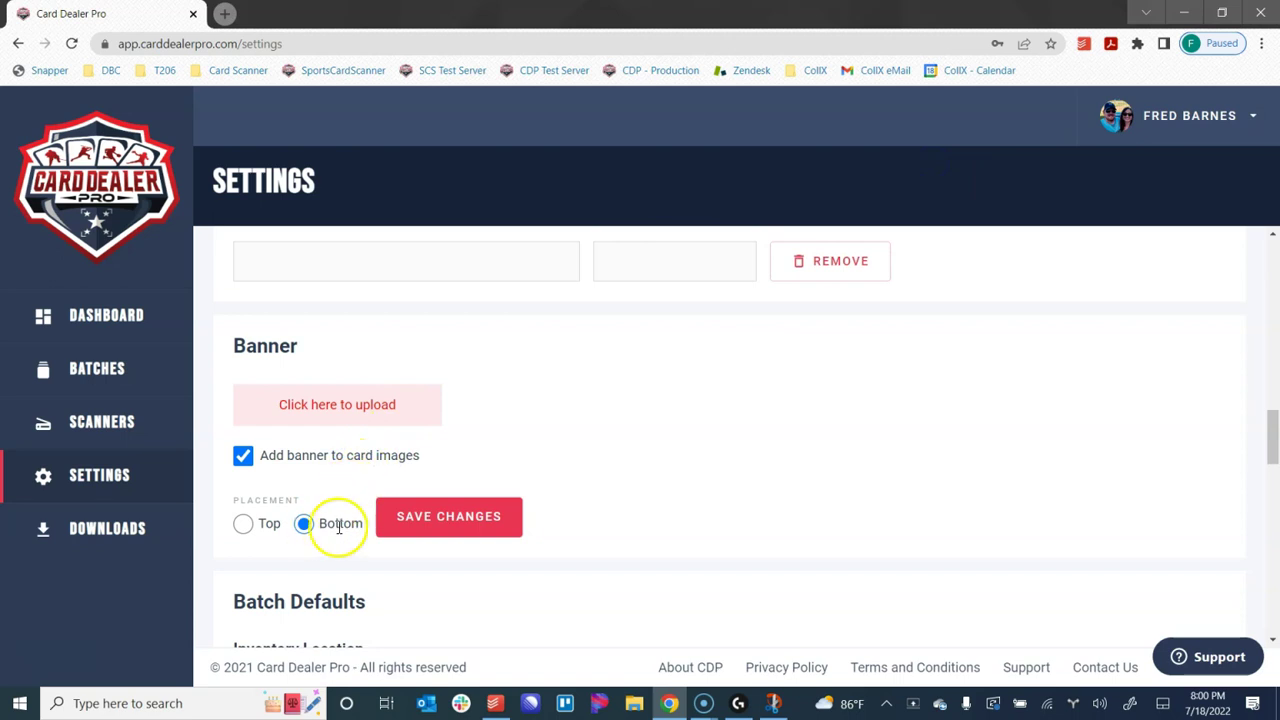
click(449, 521)
Check that the Upper Deck Rookie Premiere card's front has no banner, then return to the Add A Banner gallery
click(107, 364)
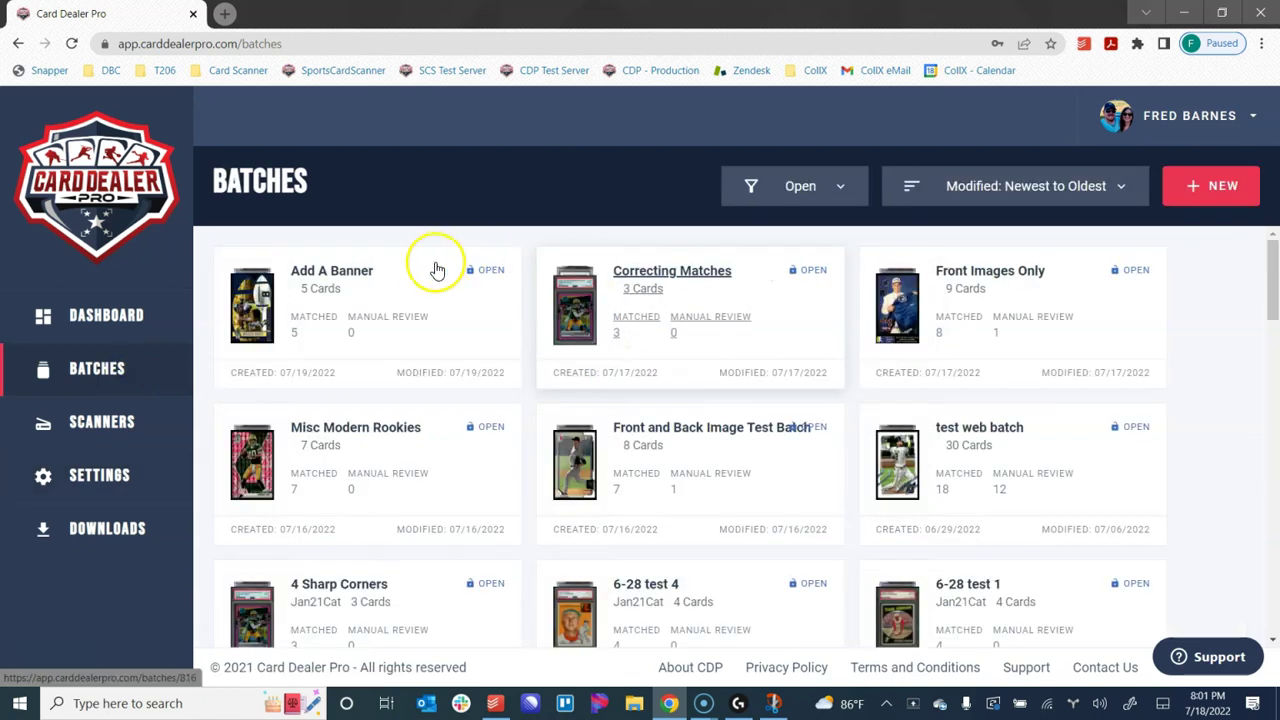
click(352, 286)
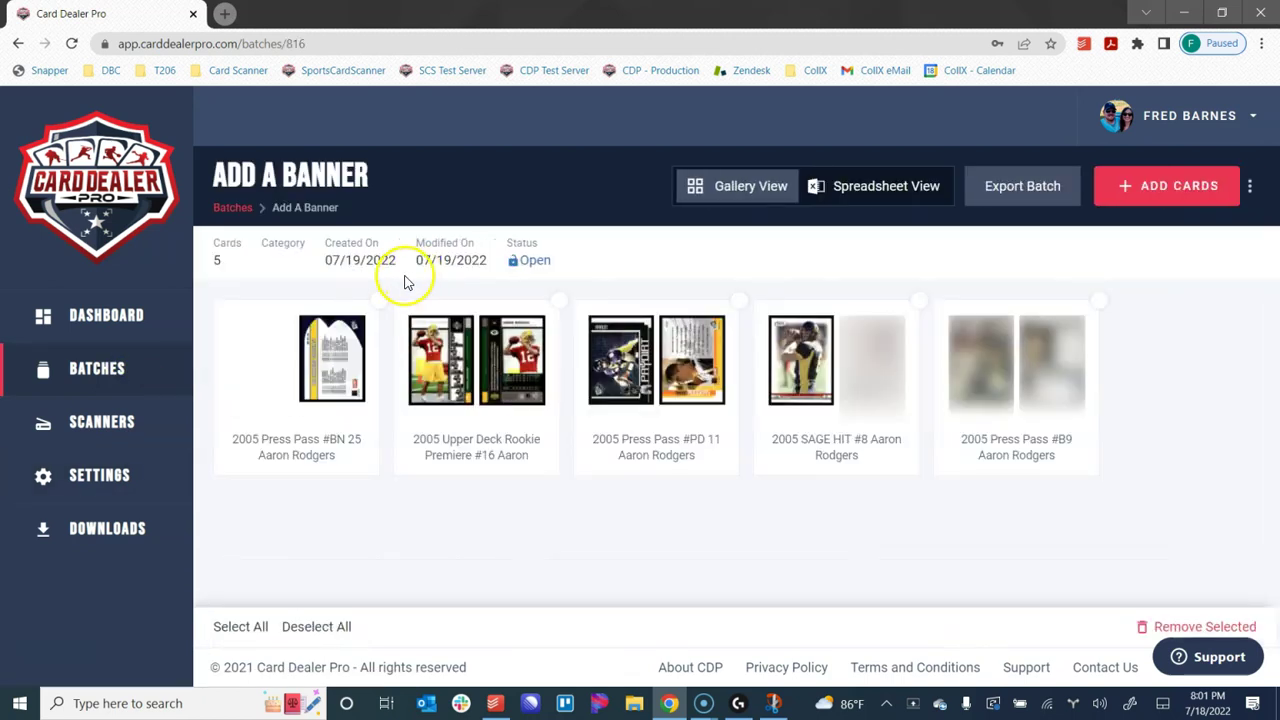
click(455, 372)
click(390, 365)
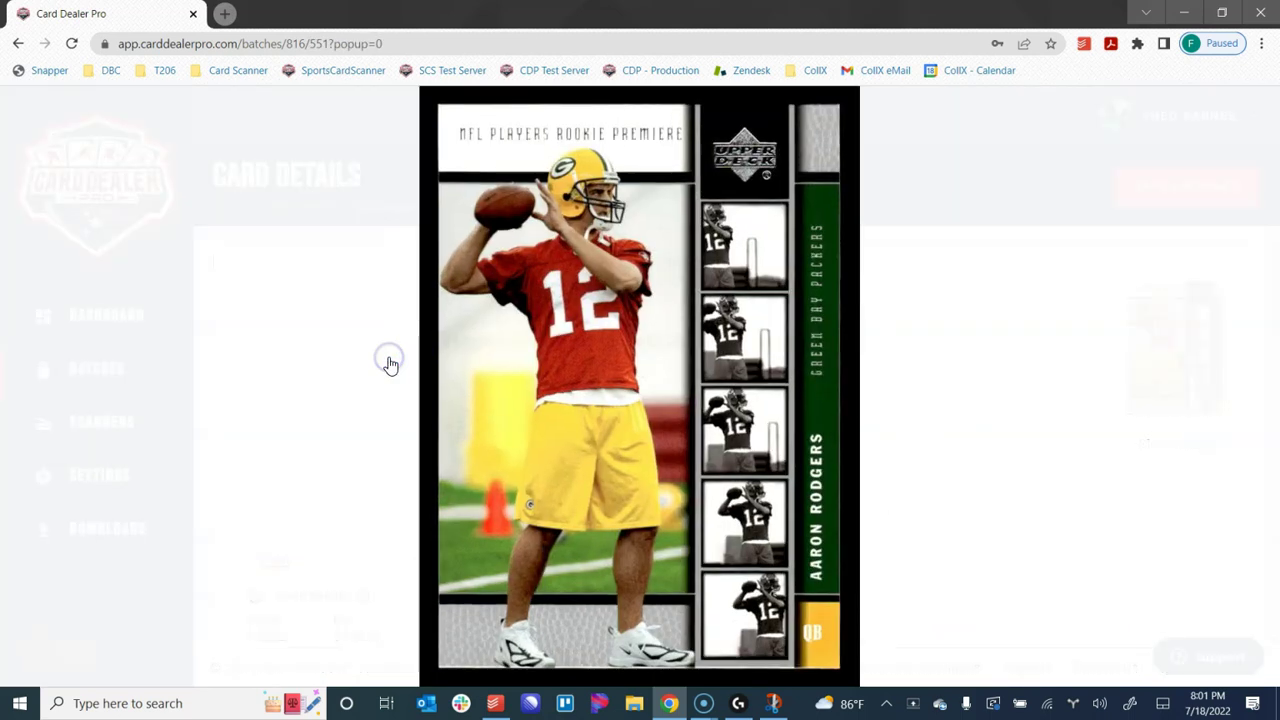
click(954, 412)
click(955, 412)
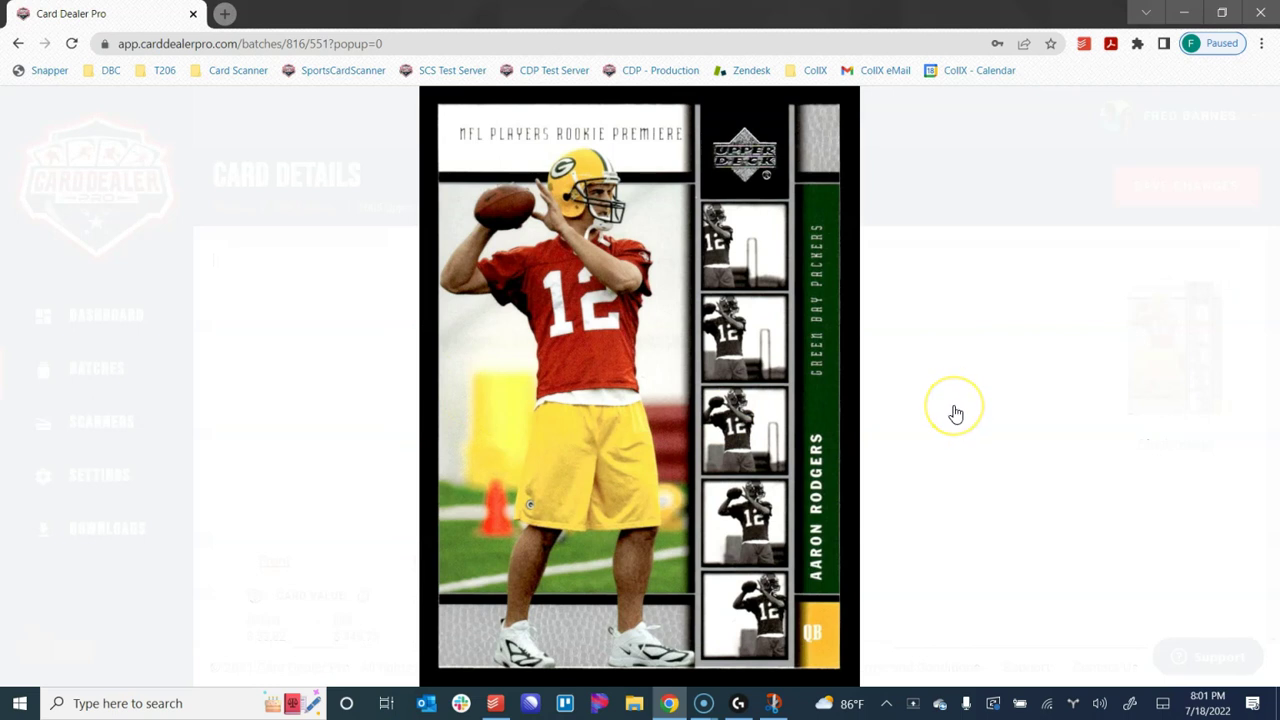
click(958, 405)
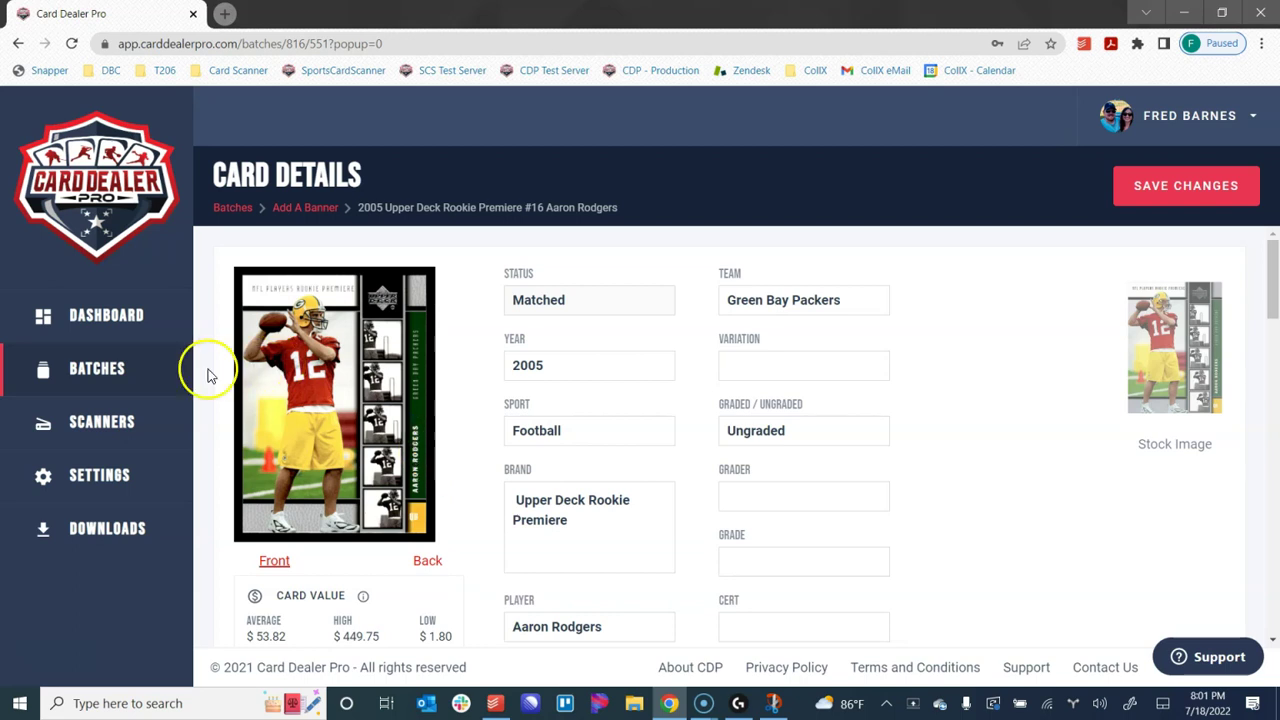
click(305, 207)
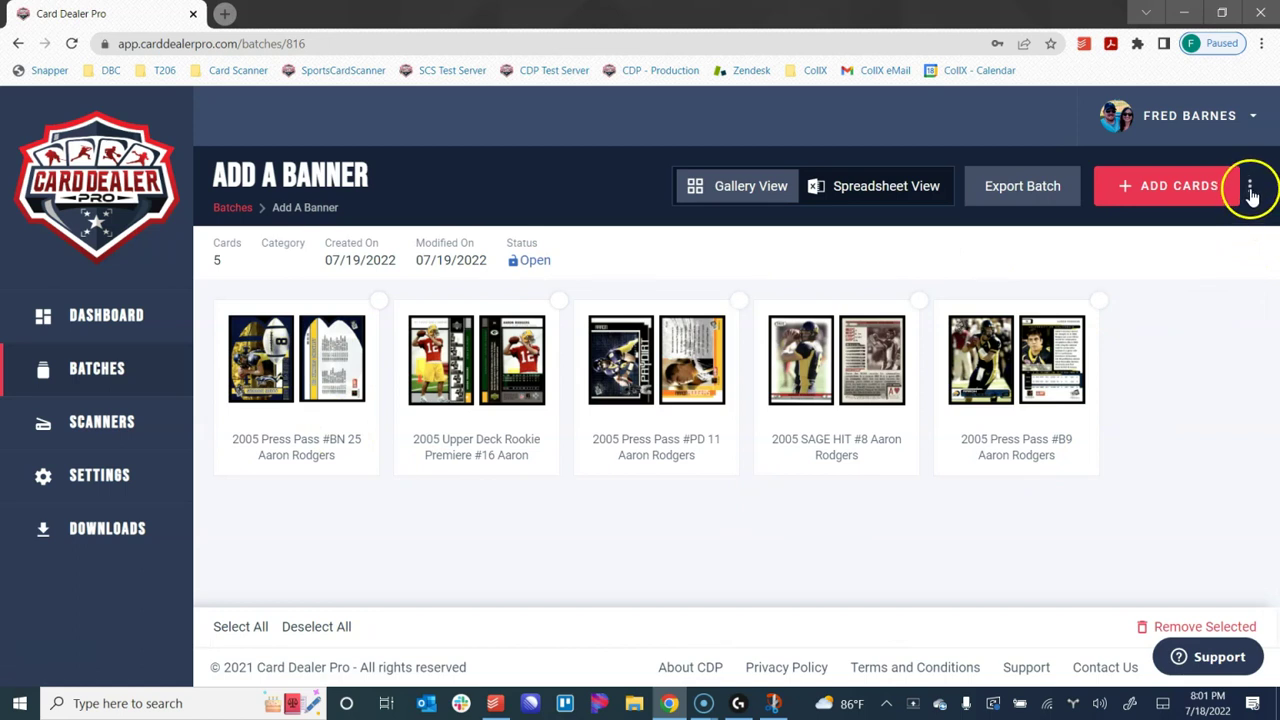
Run Add Banner To Cards from the Add A Banner batch's actions menu
click(1250, 190)
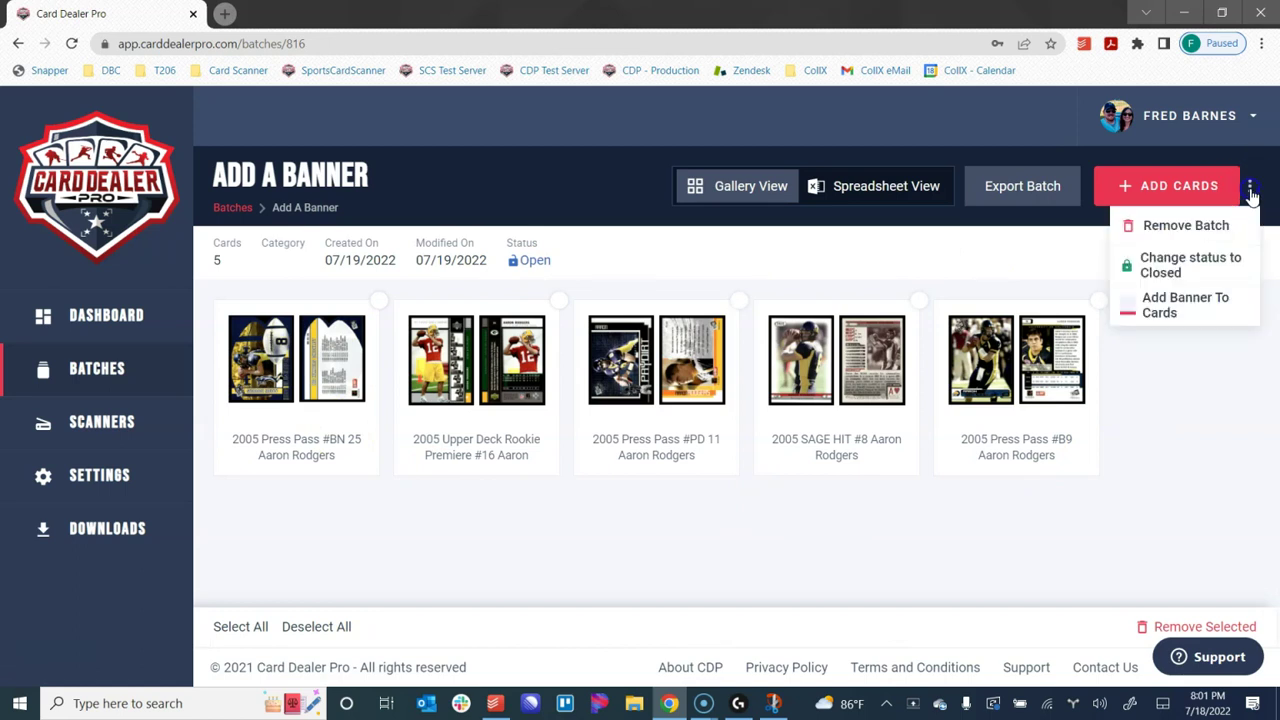
click(1184, 308)
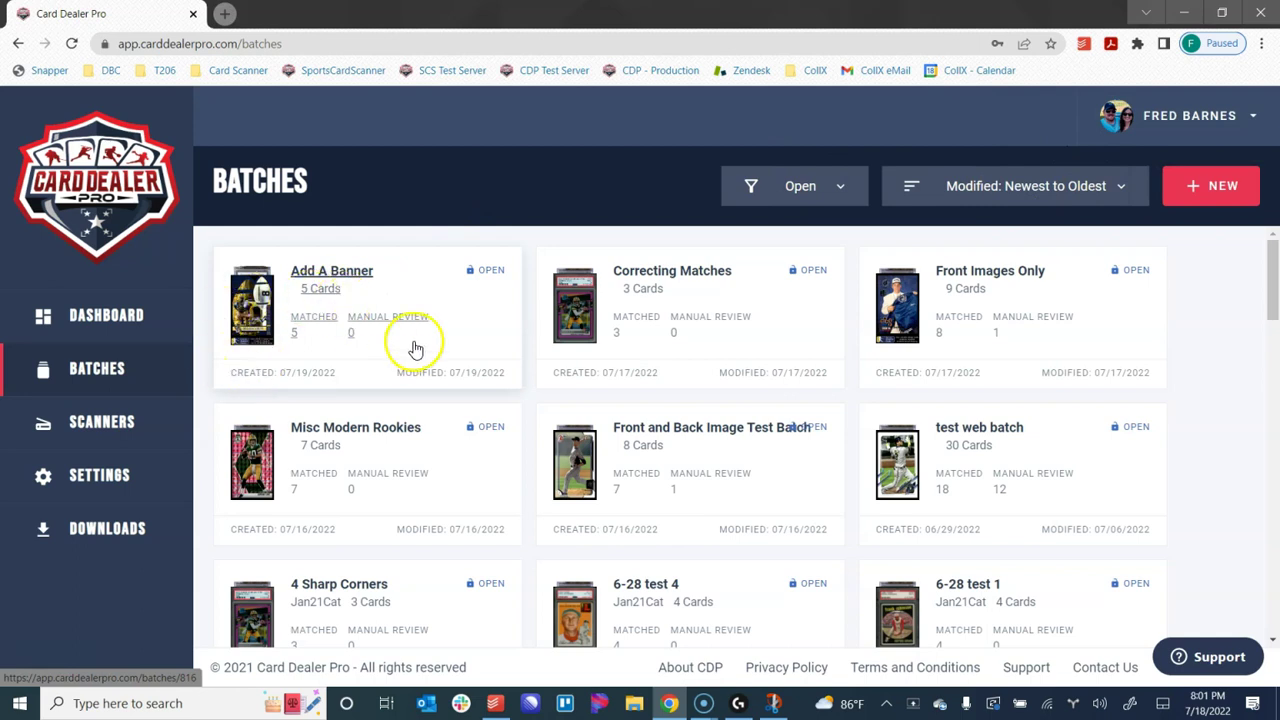
click(281, 302)
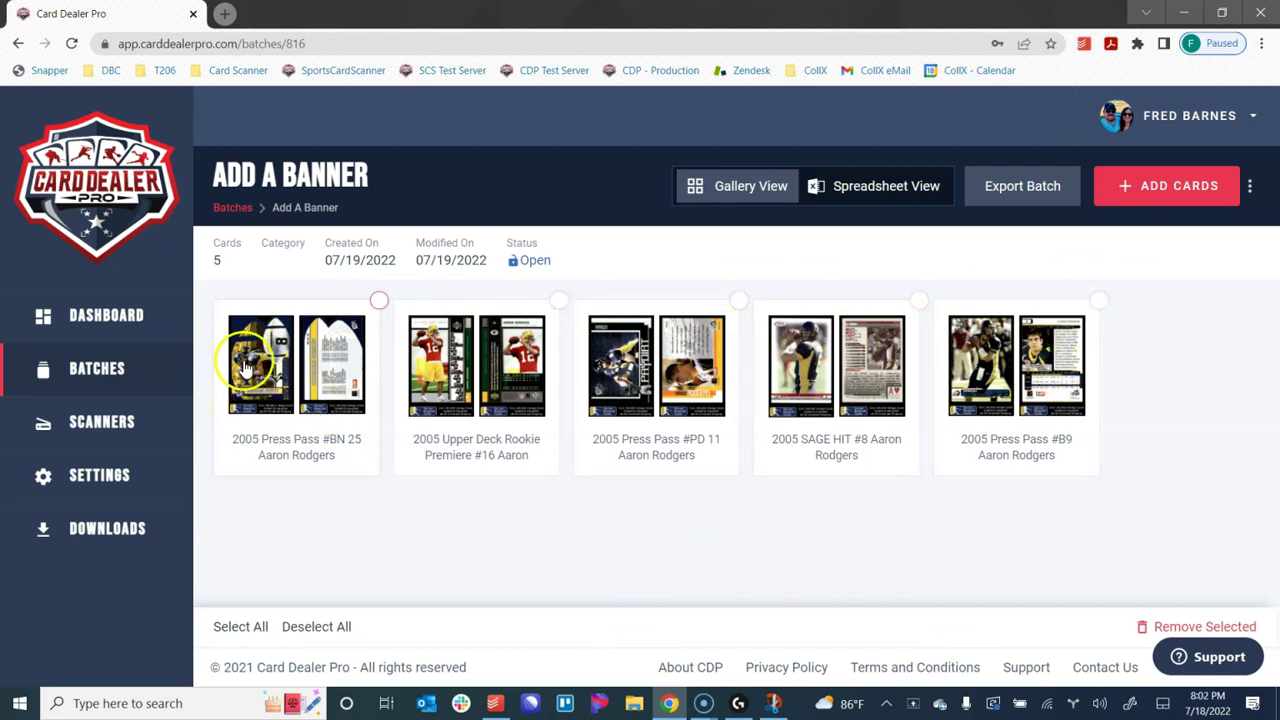
click(515, 360)
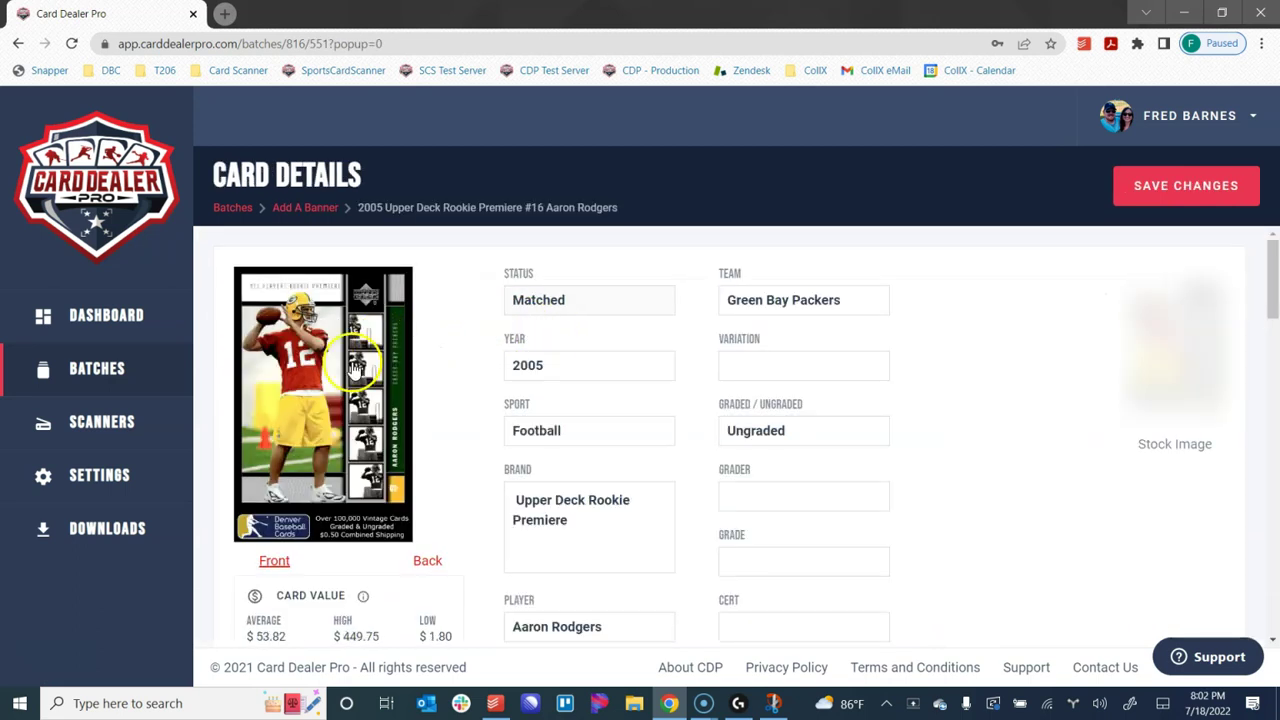
click(352, 368)
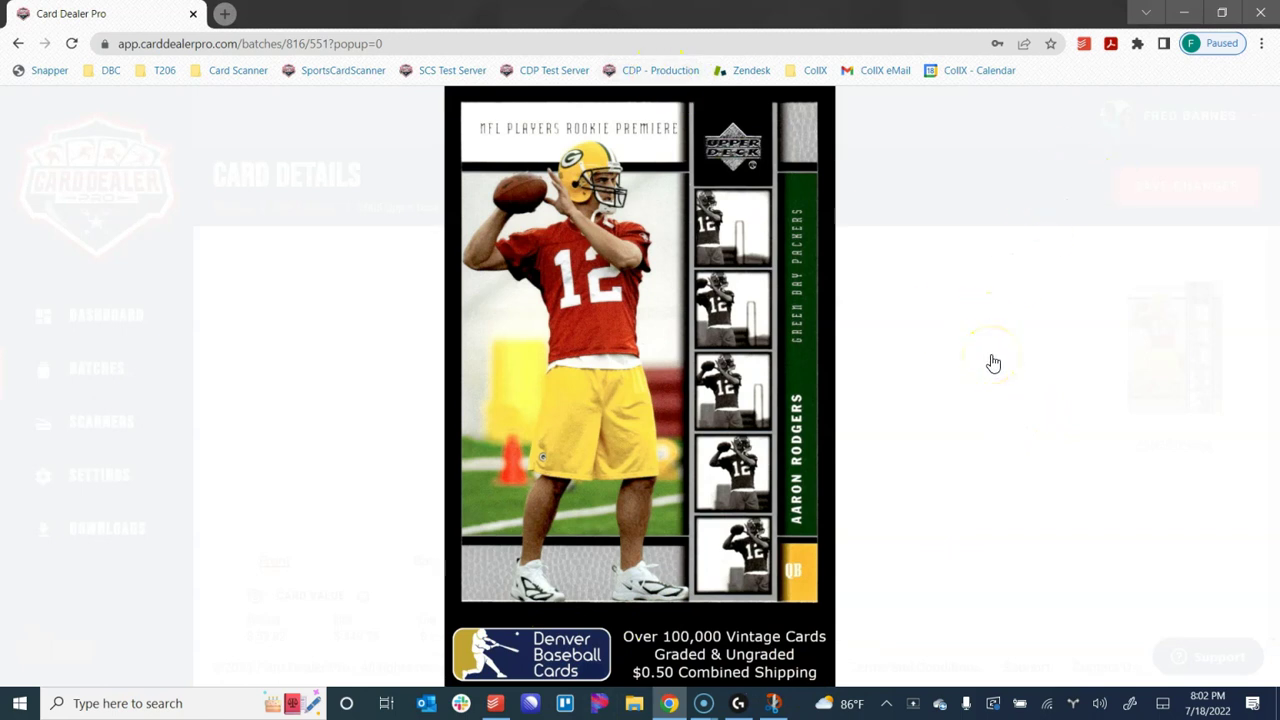
click(944, 286)
click(322, 212)
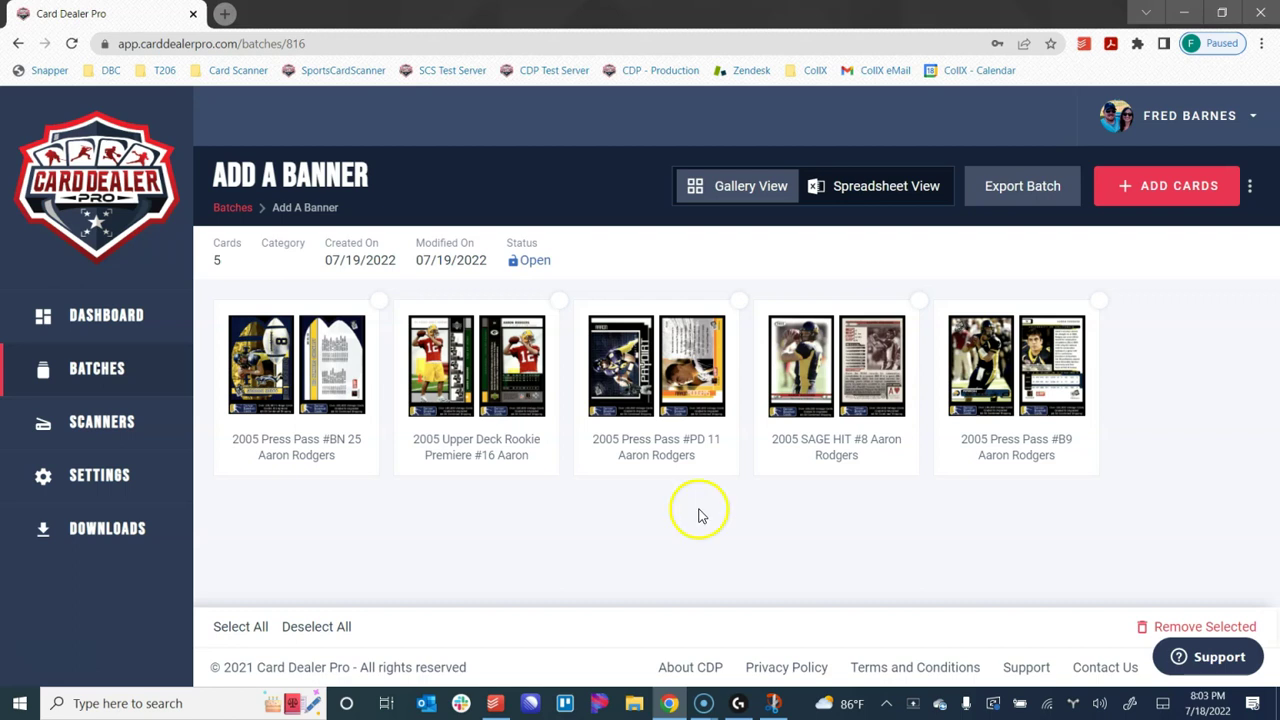
click(379, 300)
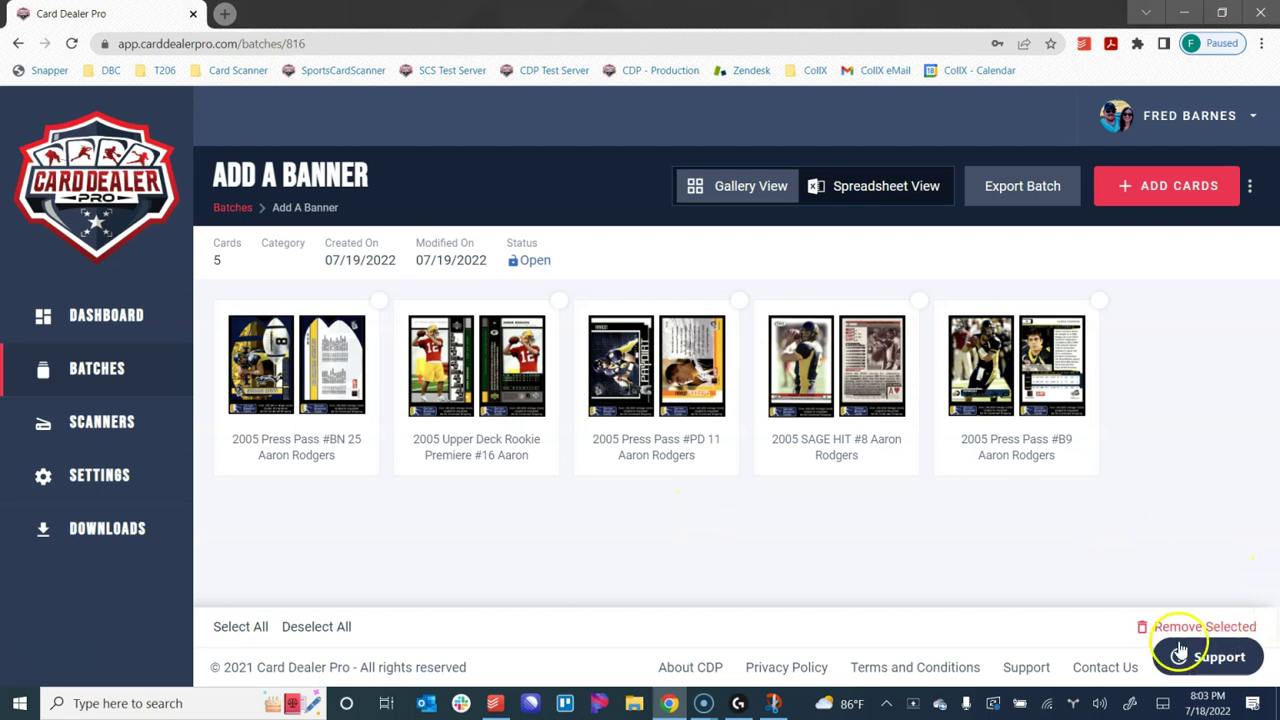
click(1240, 662)
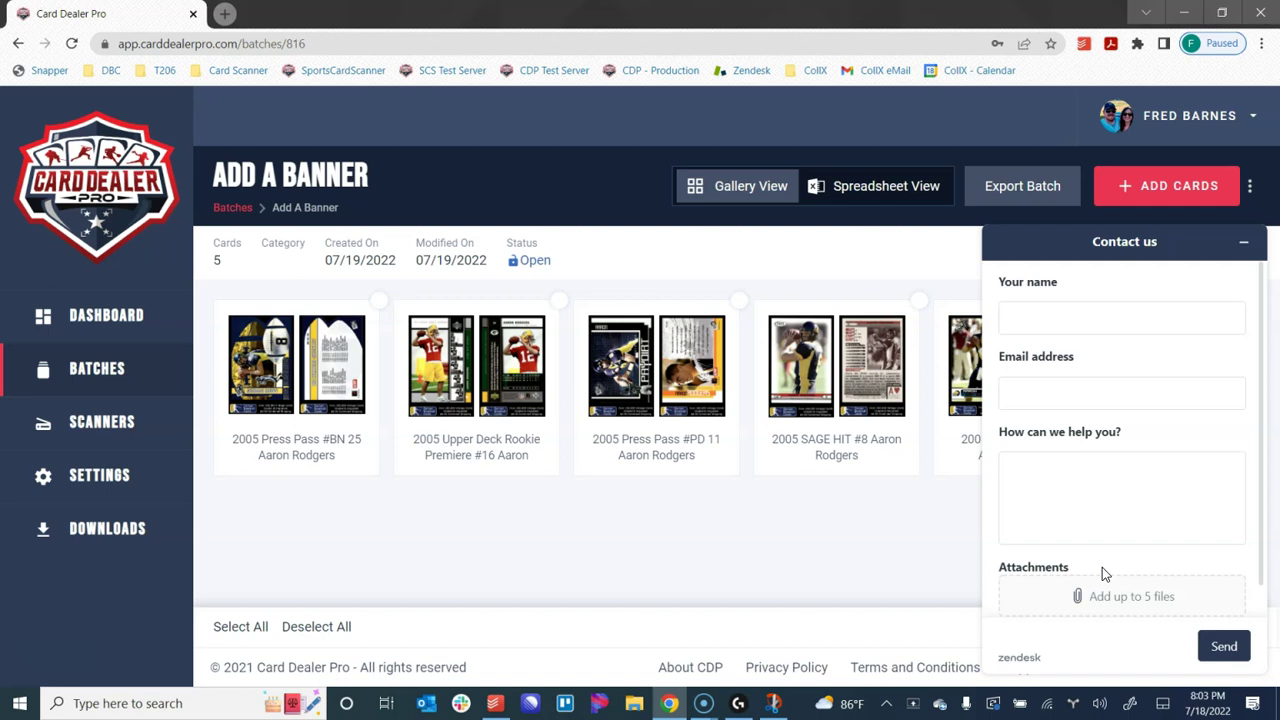
click(1244, 243)
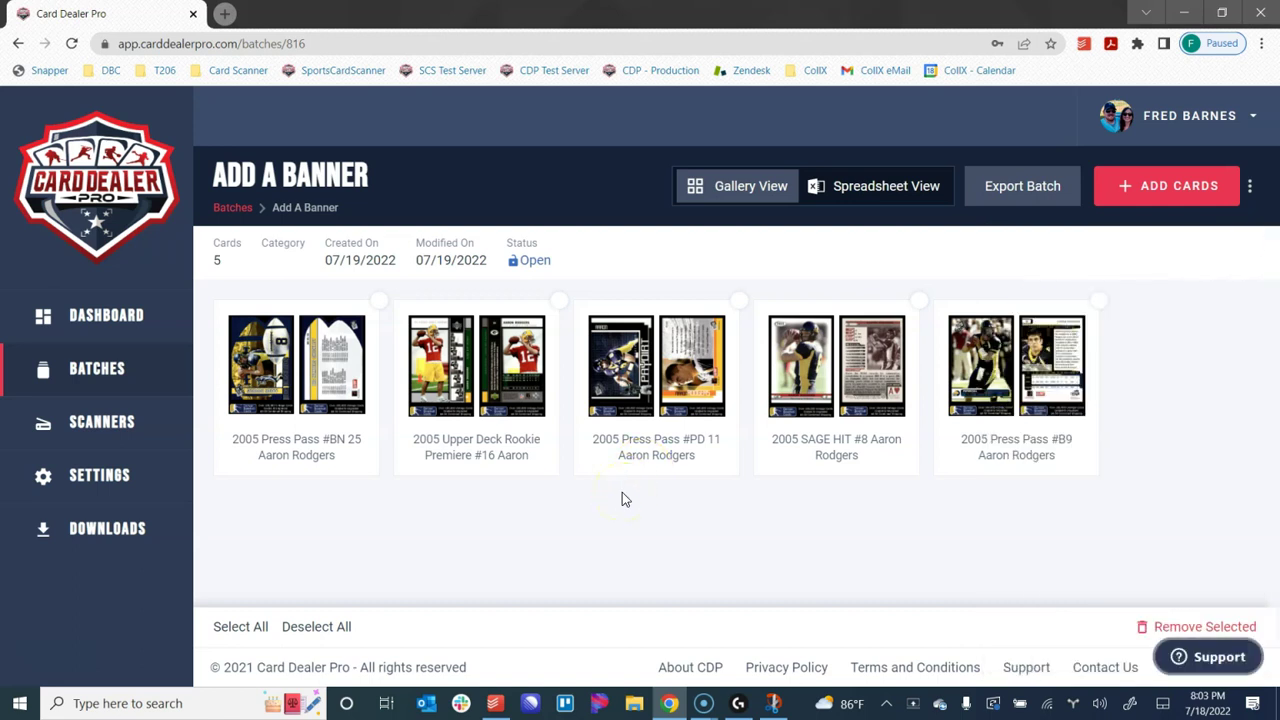